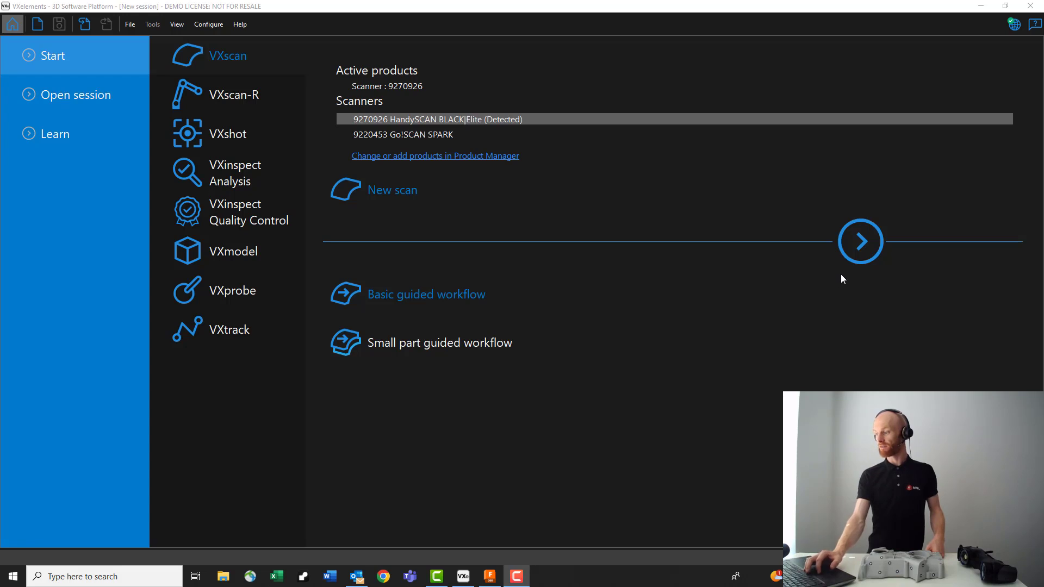
- Start a new VXscan scan with the HandySCAN BLACK|Elite and capture the first side of the part at 0.50 mm resolution
click(859, 249)
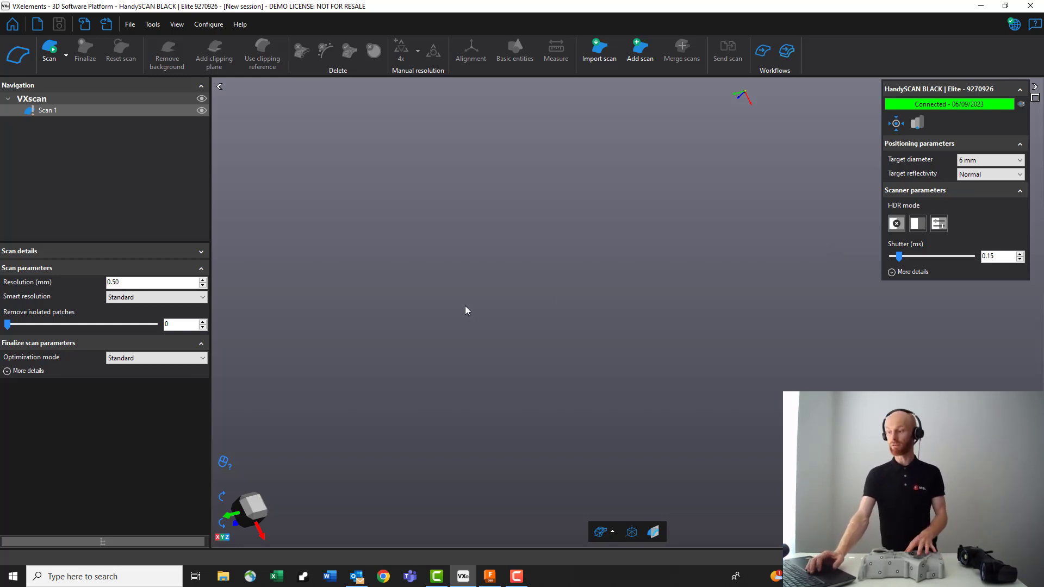
click(49, 56)
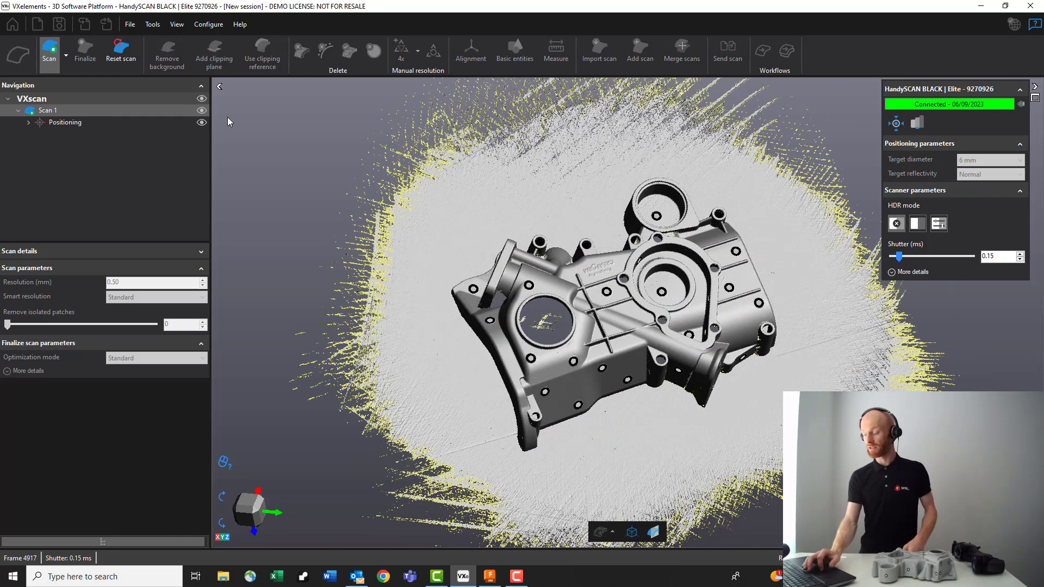
click(57, 56)
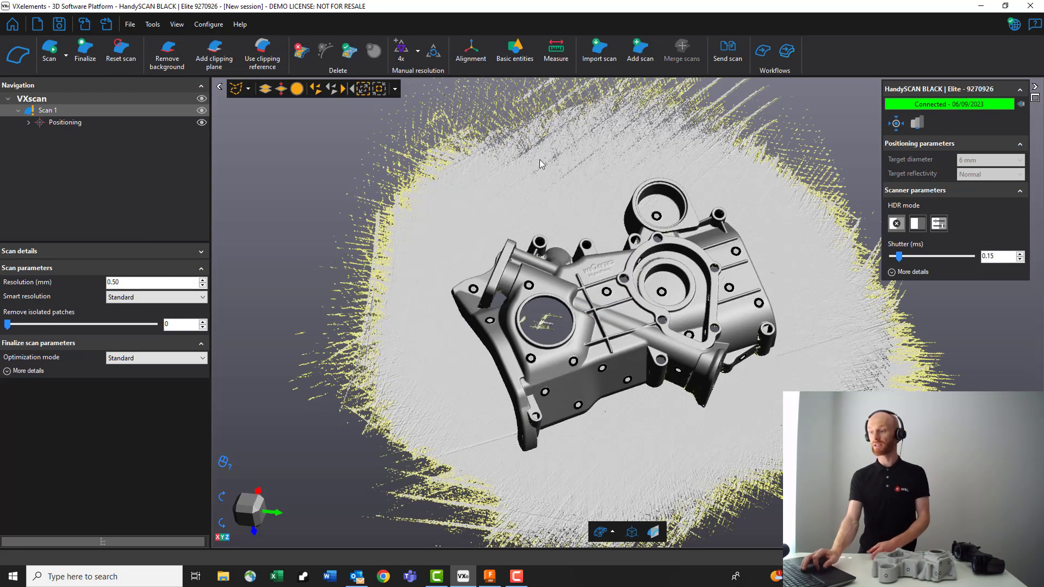
- Remove the first scan's background with a 1.0 mm clipping plane offset, and delete all triangles not connected to the part
click(163, 58)
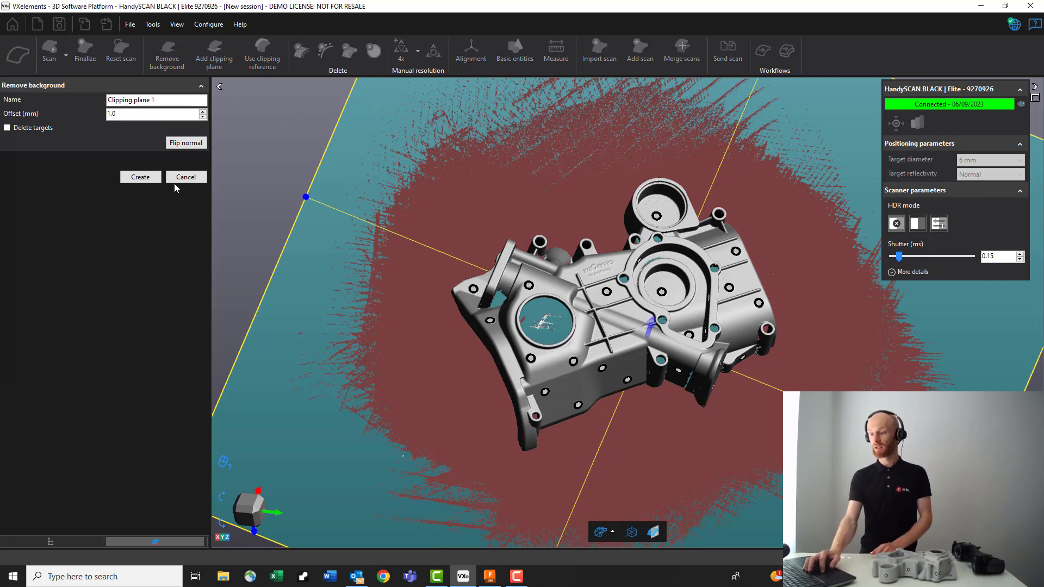
click(148, 180)
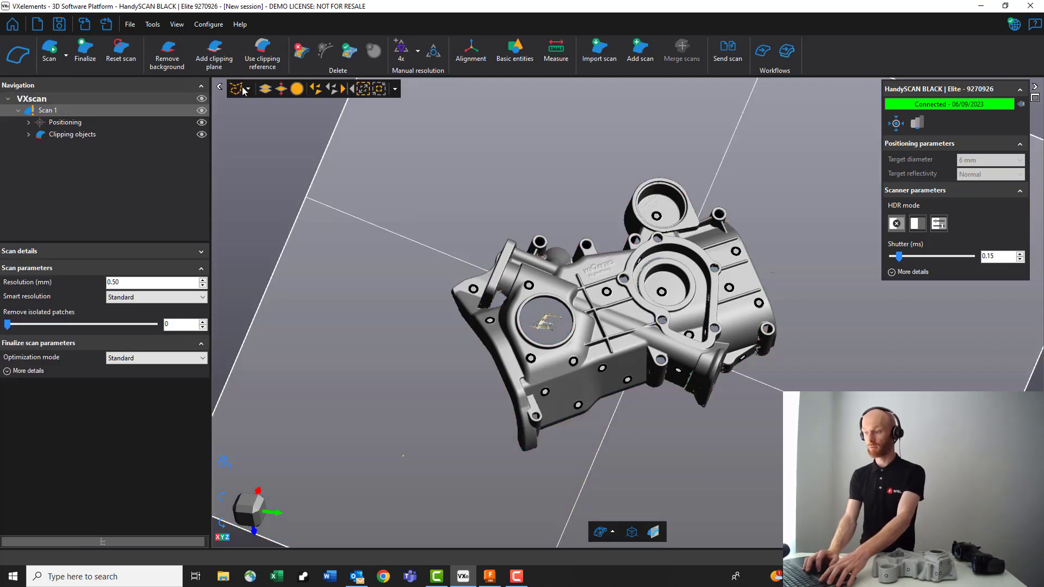
click(245, 90)
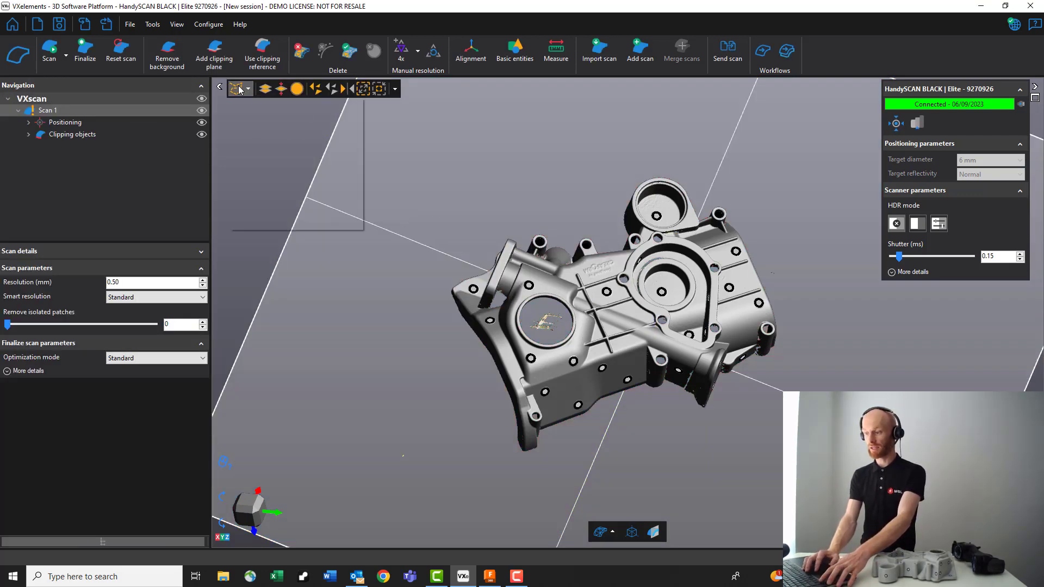
click(262, 140)
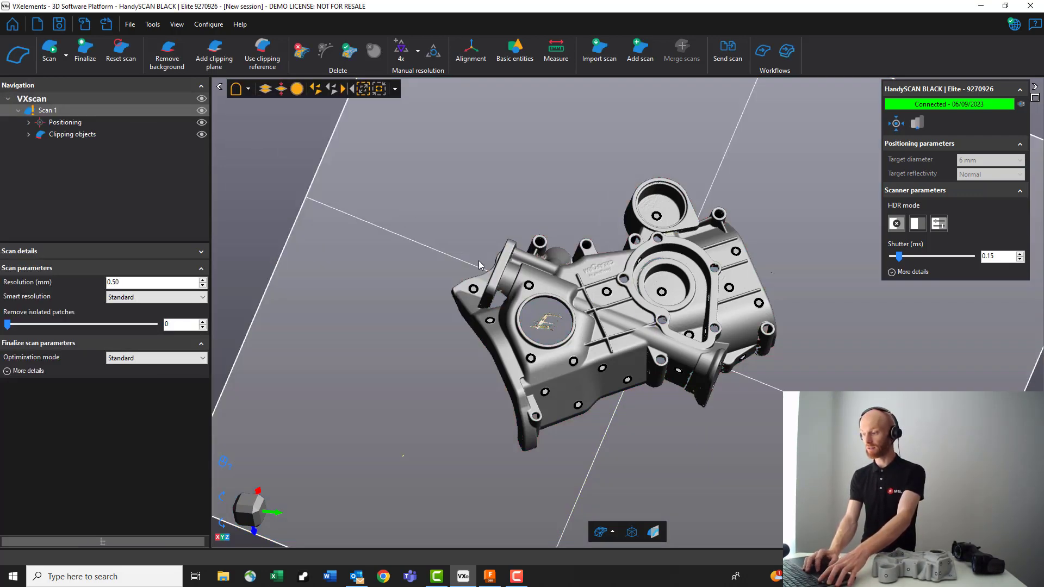
click(555, 290)
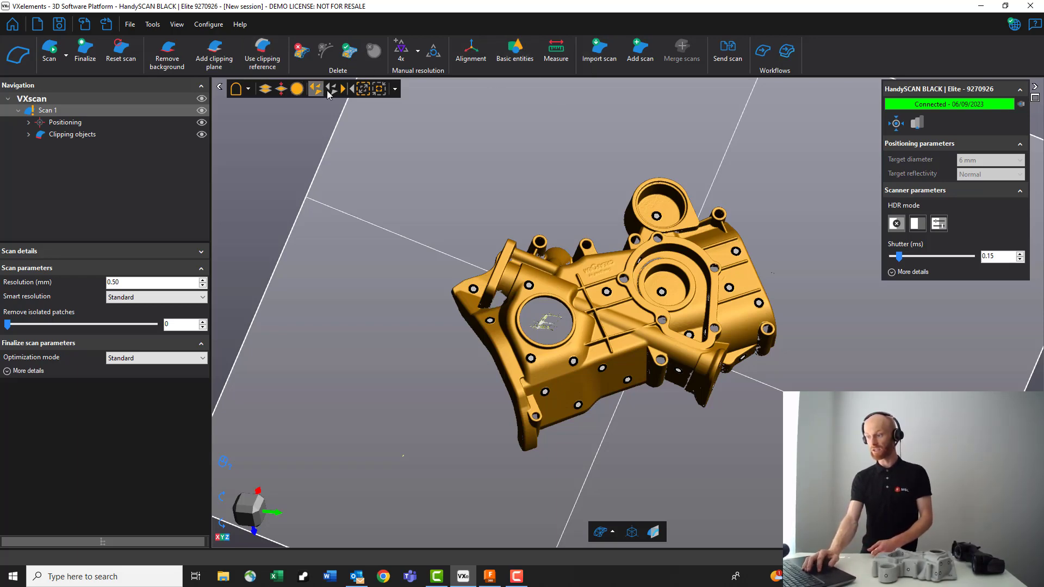
click(345, 57)
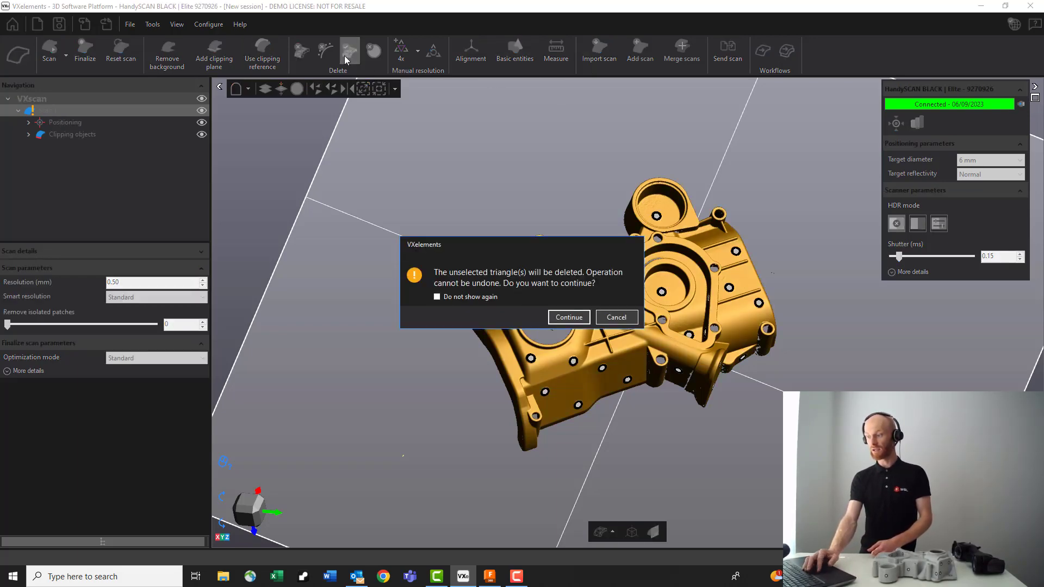
click(569, 318)
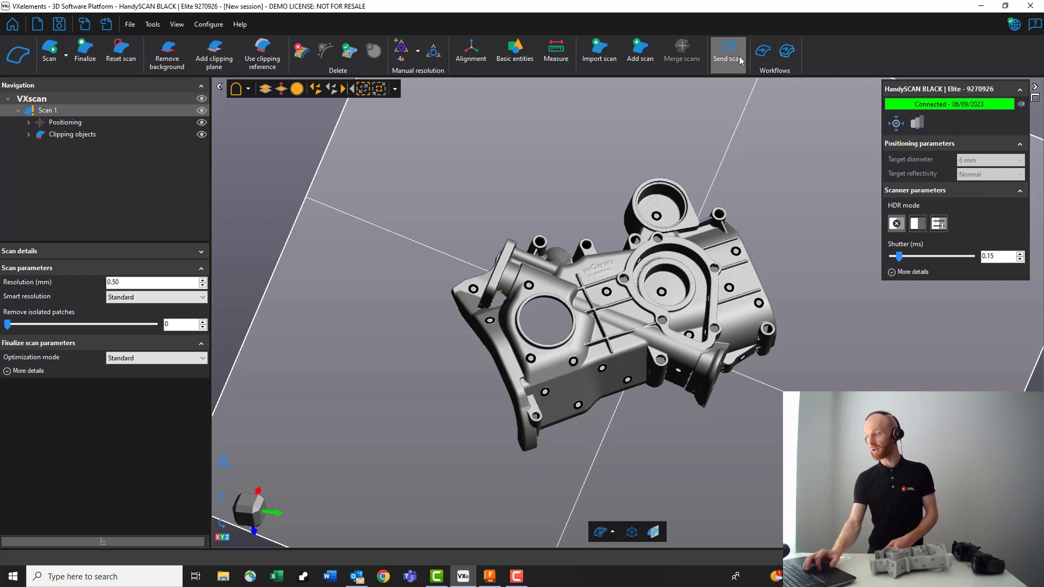
- Add a second scan without any template components and capture the other side of the part at 0.50 mm resolution
click(636, 55)
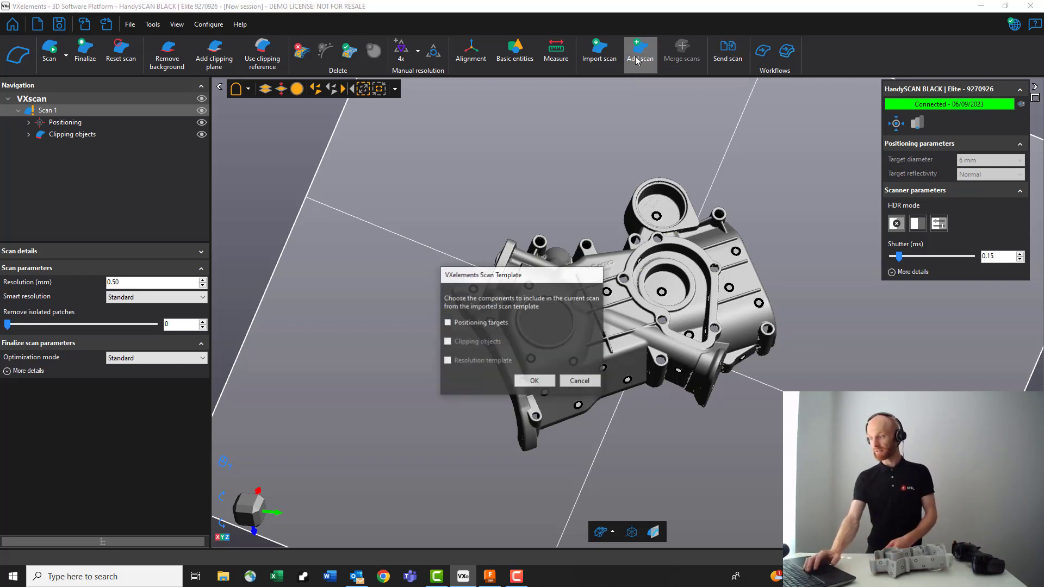
click(530, 382)
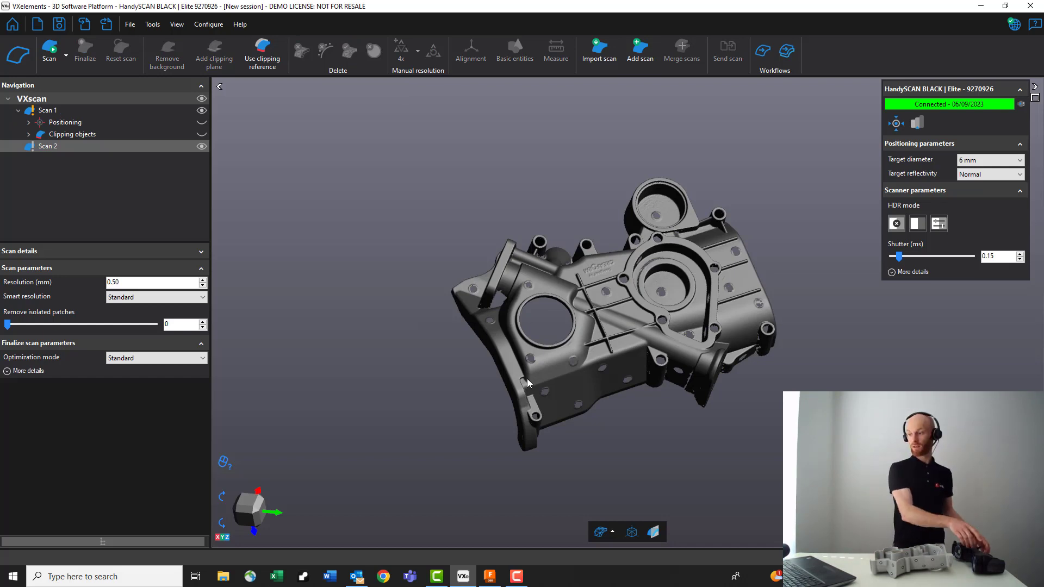
click(50, 54)
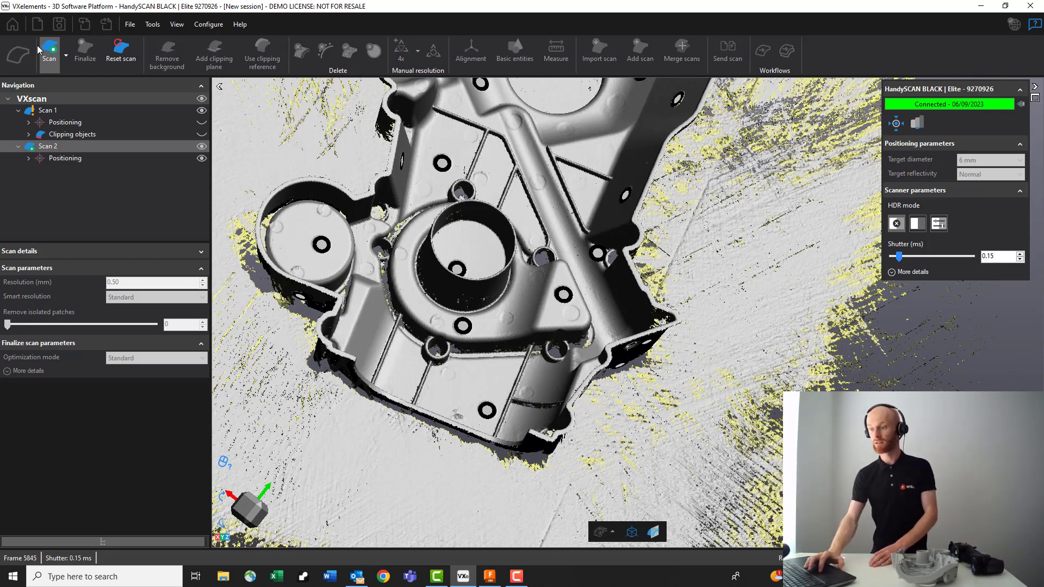
click(51, 55)
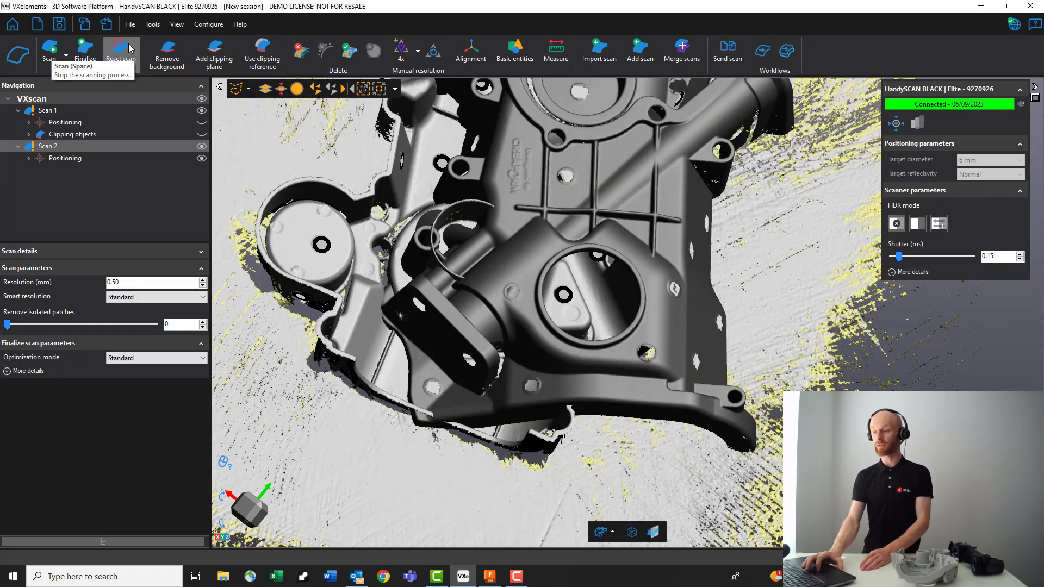
- Hide Scan 1 and remove the background from Scan 2 with a clipping plane offset of 1.0 mm
click(201, 110)
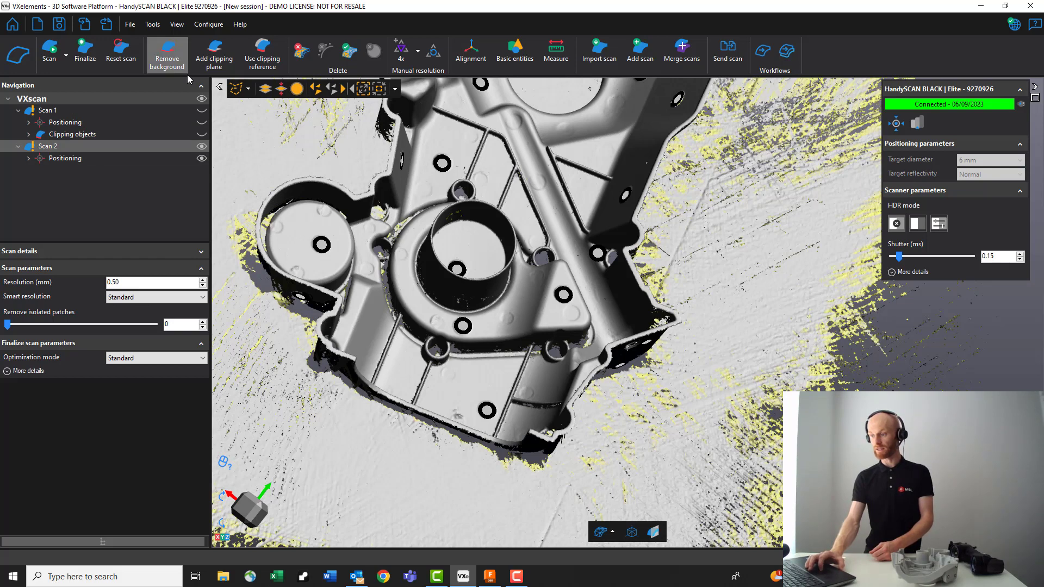
click(167, 54)
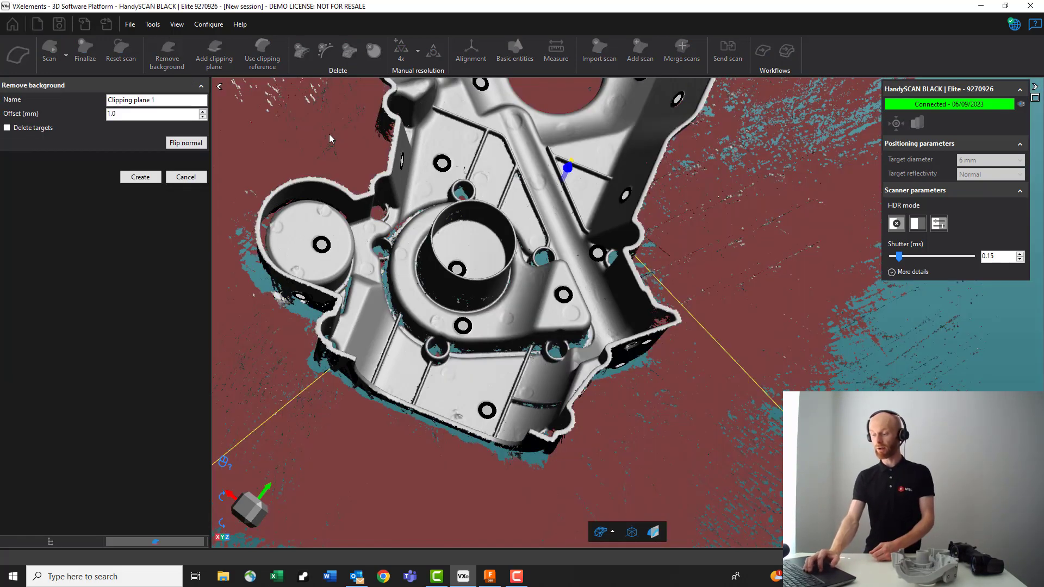
click(147, 179)
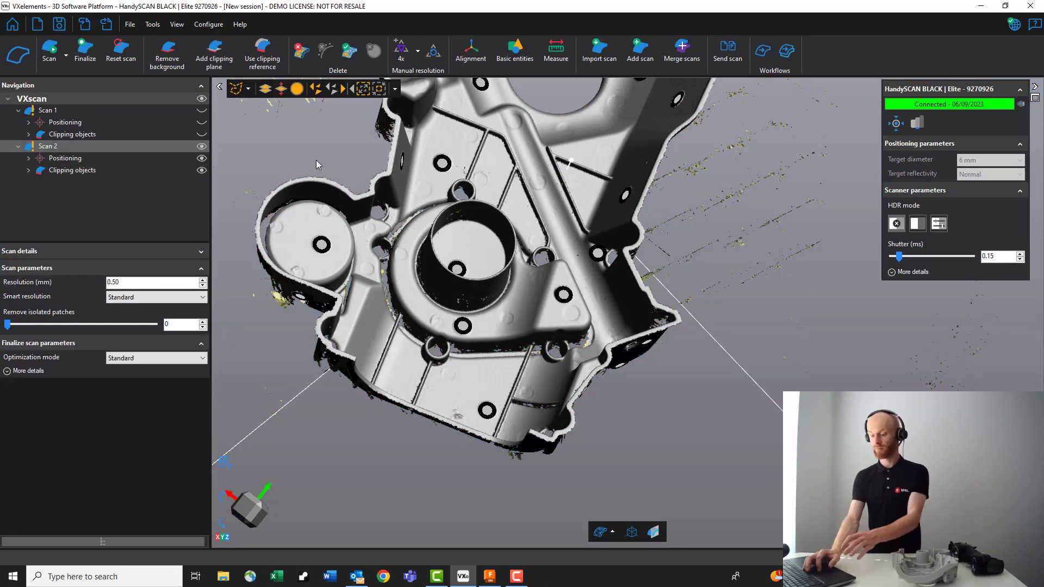
- Select the part in Scan 2 with the Connect selection and delete all unselected triangles
click(243, 93)
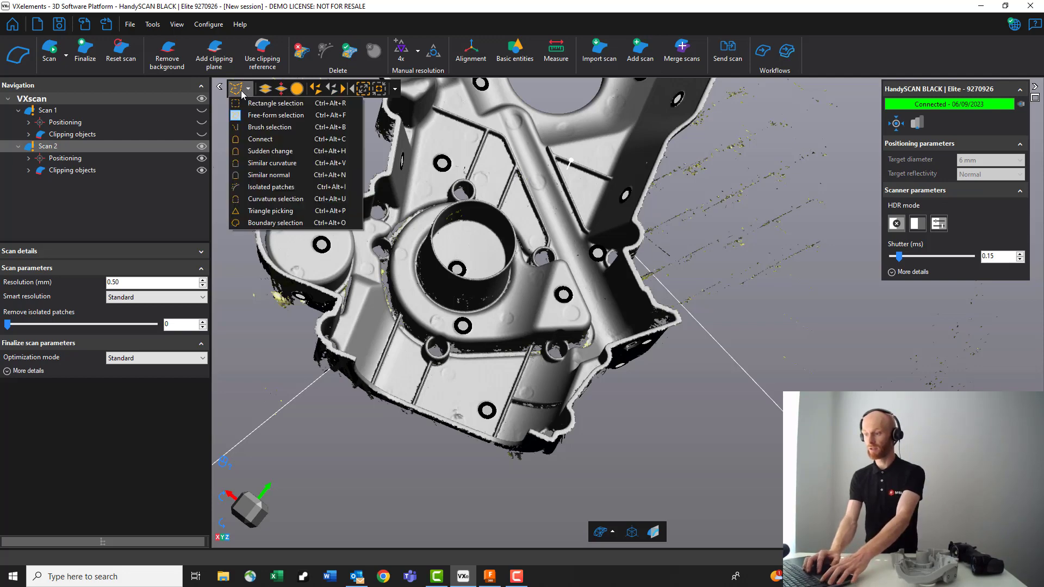
click(256, 133)
click(426, 136)
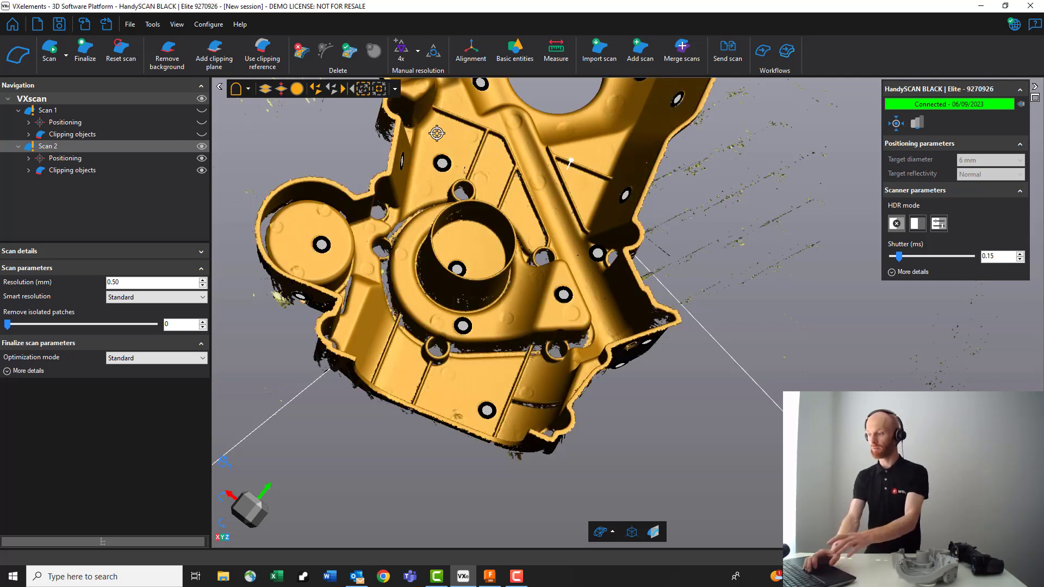
click(349, 50)
click(565, 318)
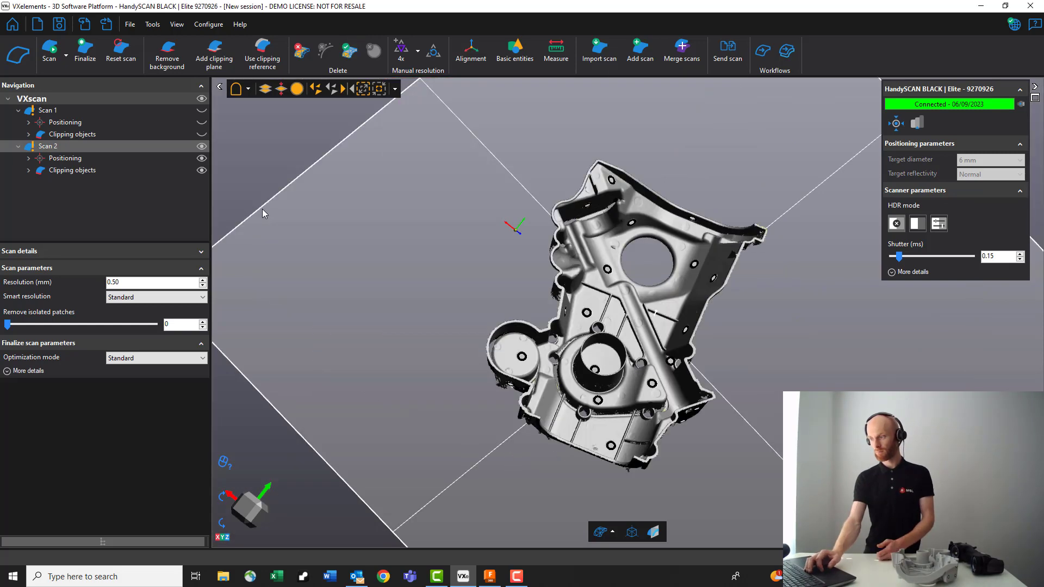
- Align Scan 2 to the fixed Scan 1 by target best fit with 10 minimum match points and 0.50 mm tolerance
click(471, 51)
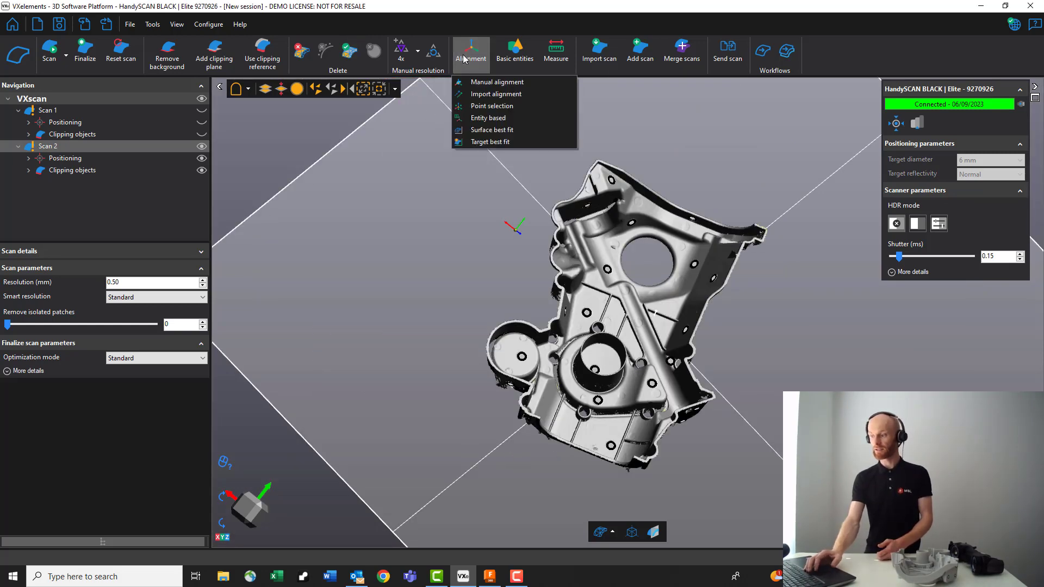
click(491, 139)
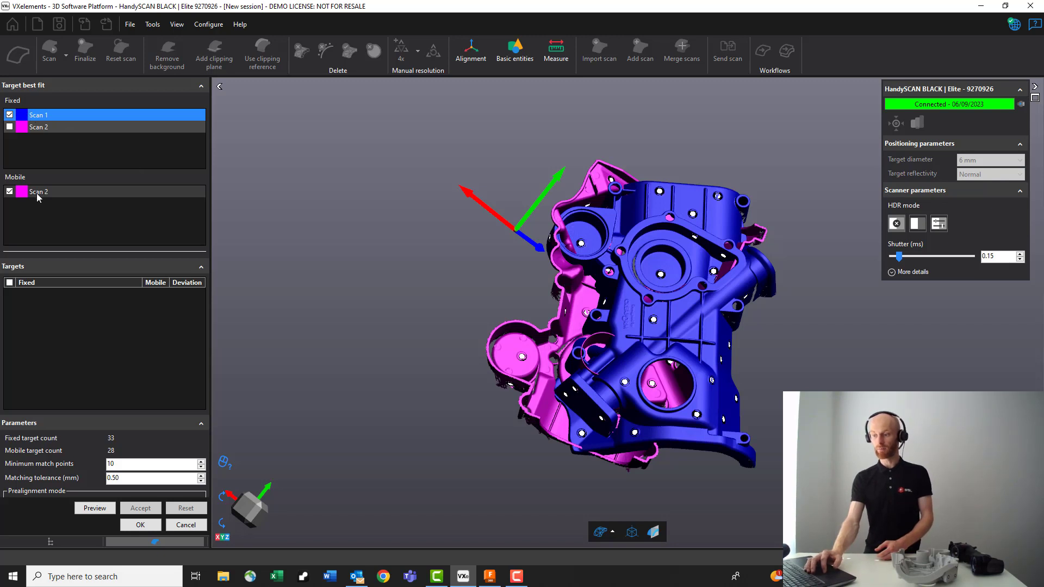
click(106, 509)
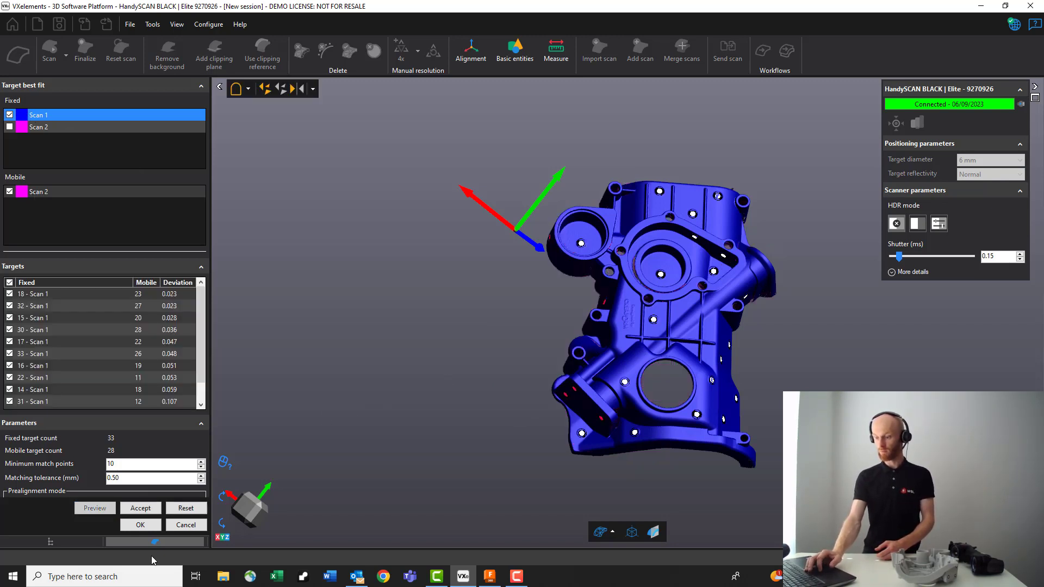
drag(518, 369, 506, 350)
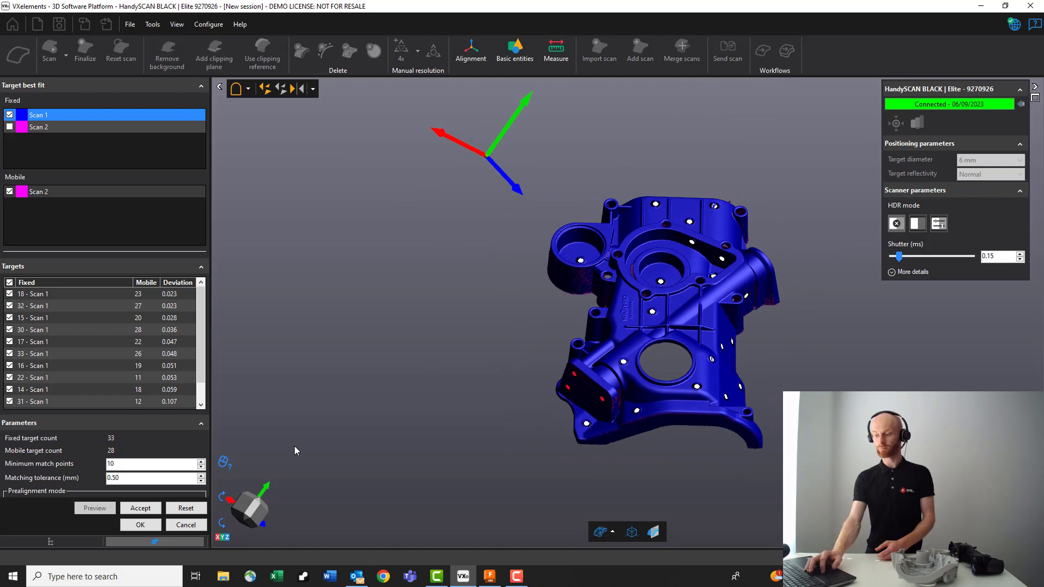
click(142, 525)
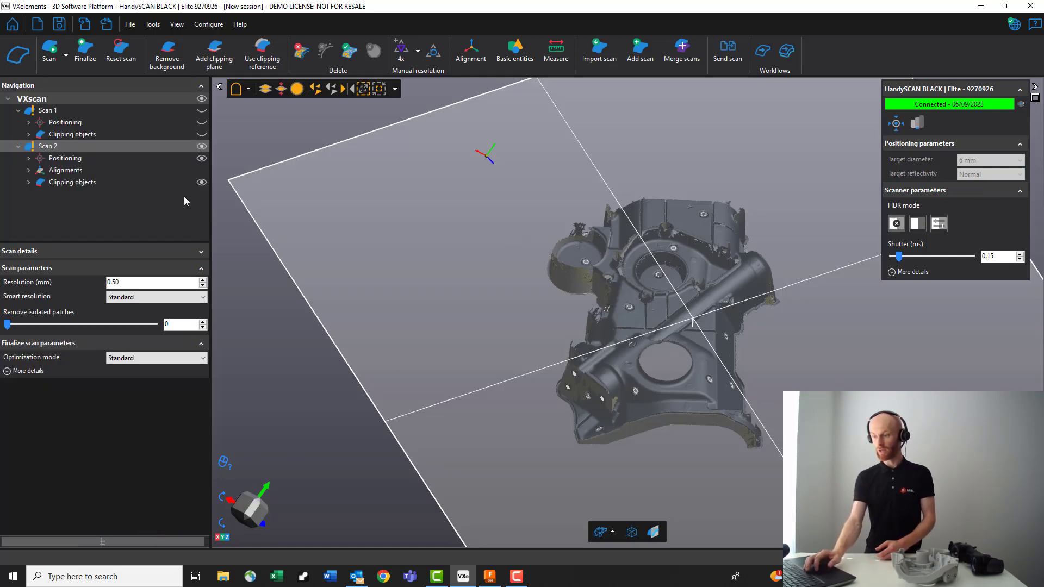
- Hide Scan 2's clipping objects and merge Scan 1 and Scan 2 at 0.50 mm resolution without keeping the original scans
click(202, 182)
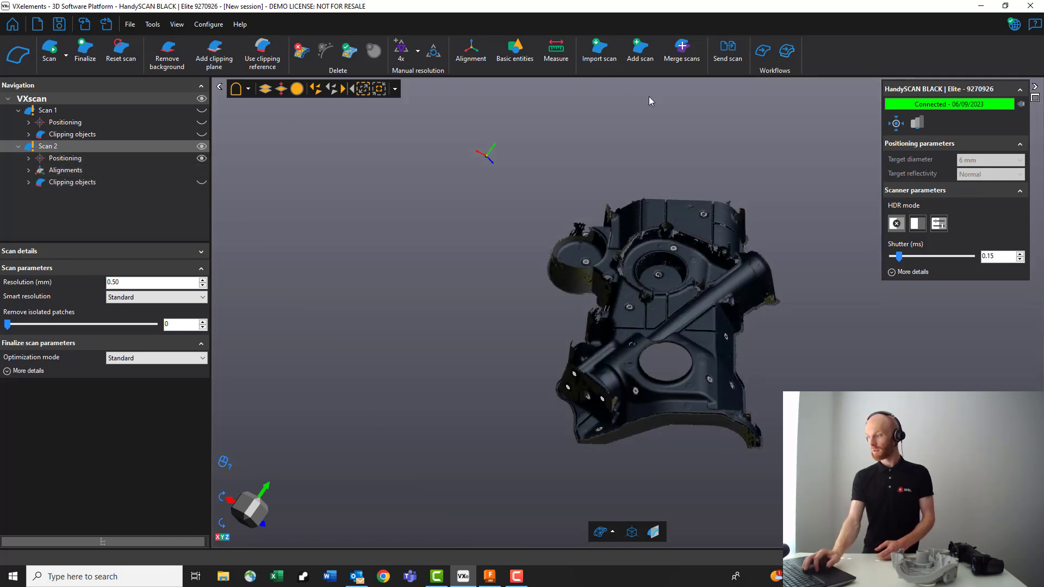
click(682, 50)
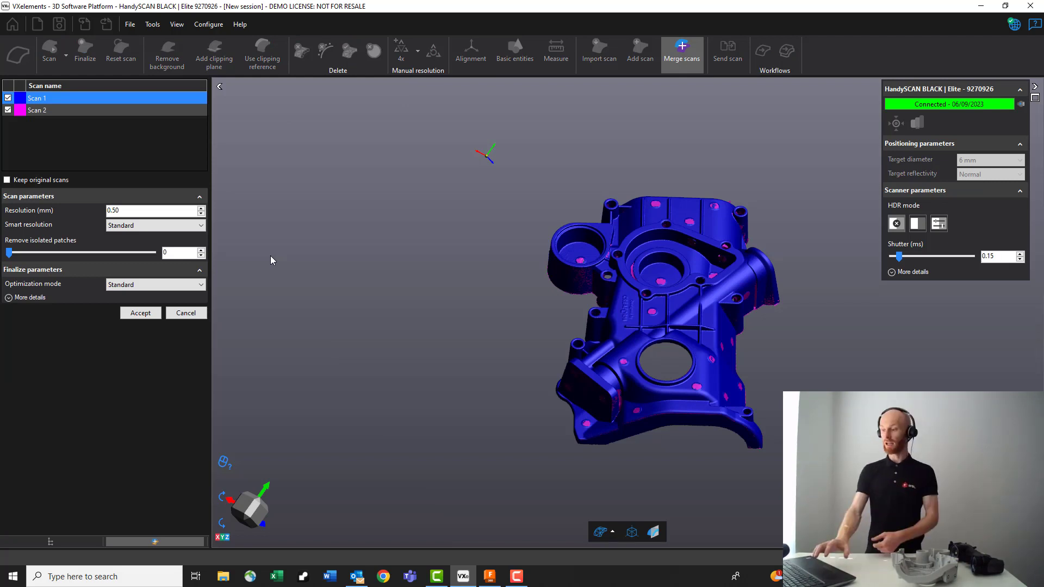
click(143, 313)
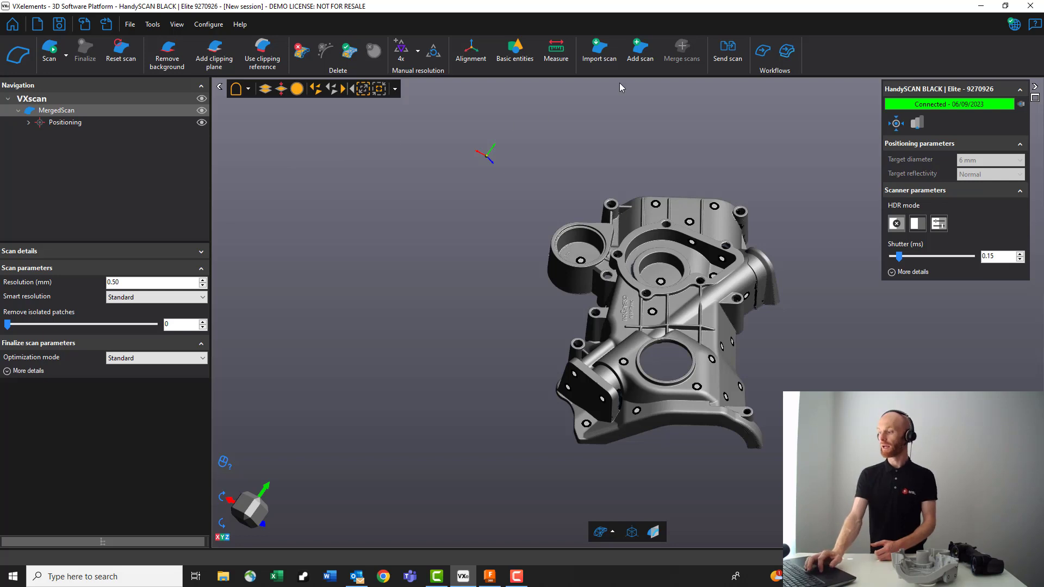
- Send the merged scan to VXmodel
click(728, 58)
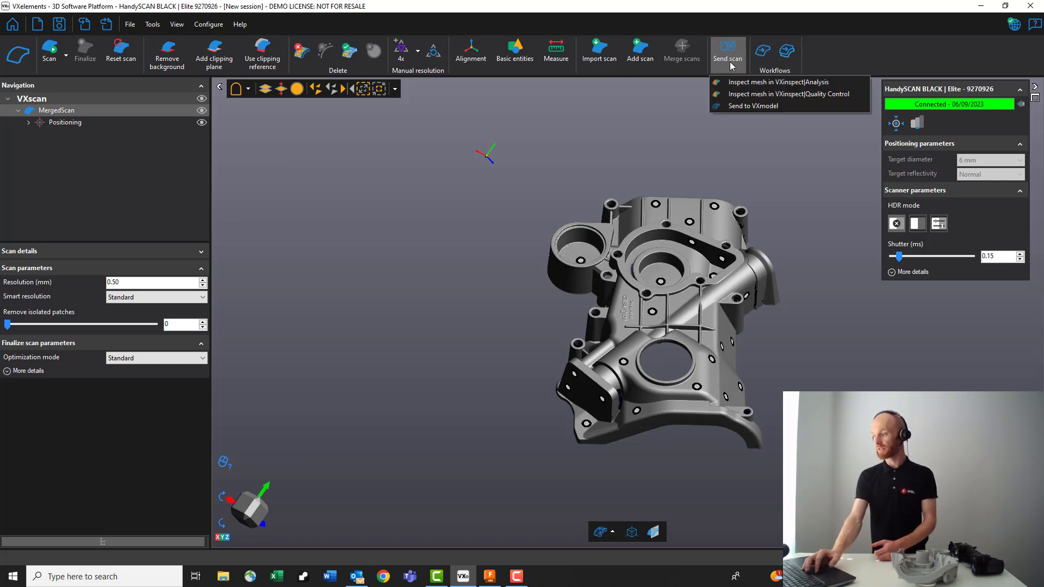
click(750, 108)
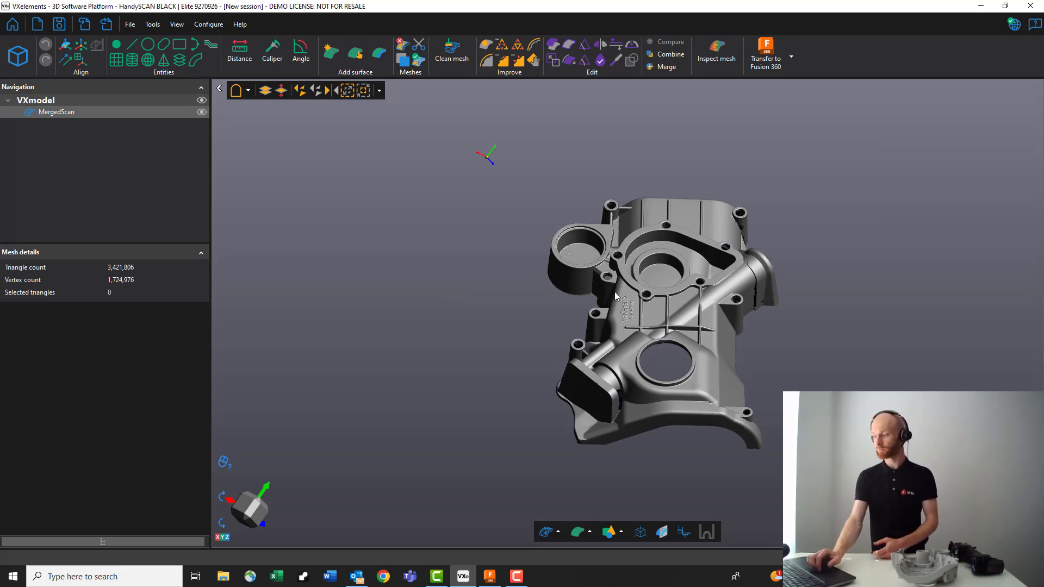
- Examine the merged mesh's surface detail around the "Designed by CREAFORM" lettering and the neighbouring bosses
scroll(615, 291, up, 5)
mouse_move(615, 292)
mouse_down()
mouse_move(650, 279)
mouse_move(629, 315)
mouse_move(632, 299)
mouse_up()
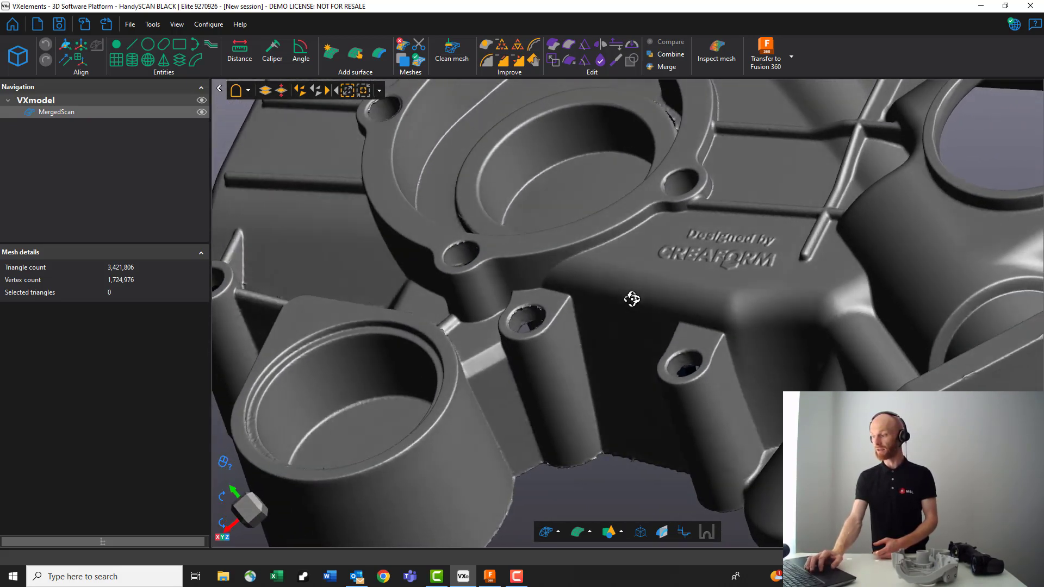
scroll(714, 269, up, 5)
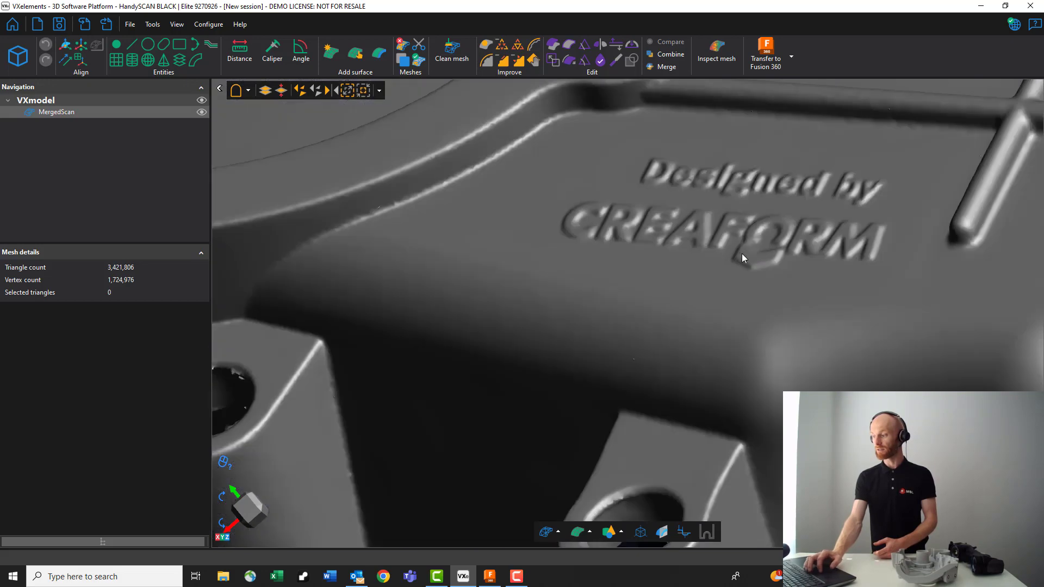
scroll(756, 245, down, 8)
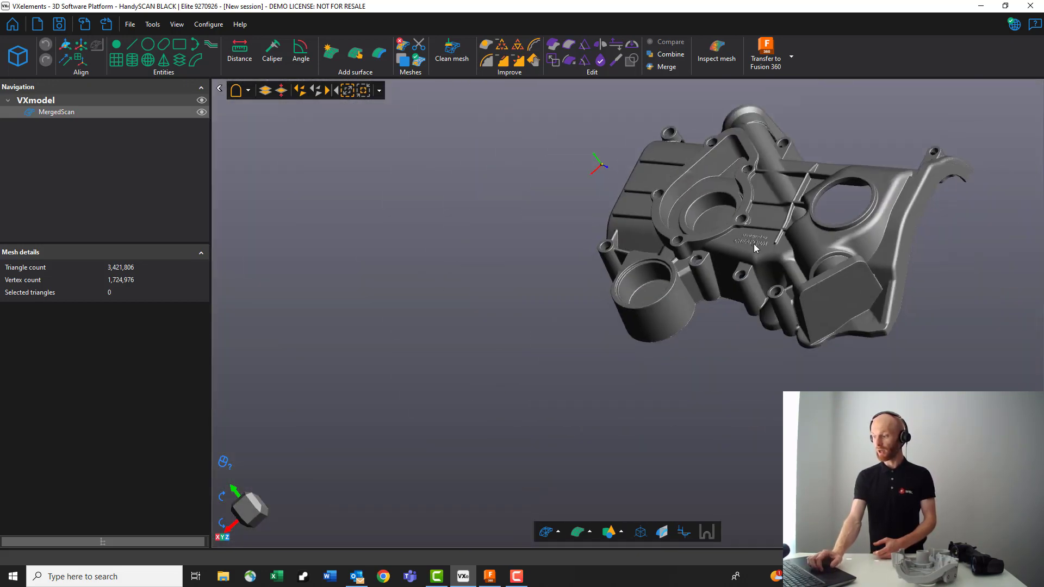
mouse_move(753, 244)
mouse_down()
mouse_move(779, 234)
mouse_move(756, 259)
mouse_up()
scroll(756, 259, up, 6)
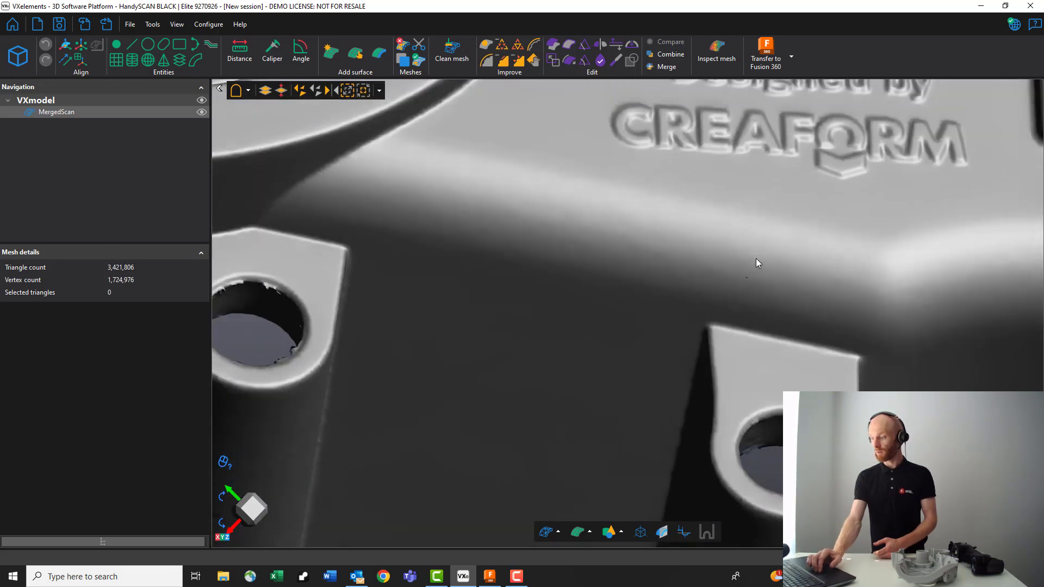
scroll(756, 259, down, 8)
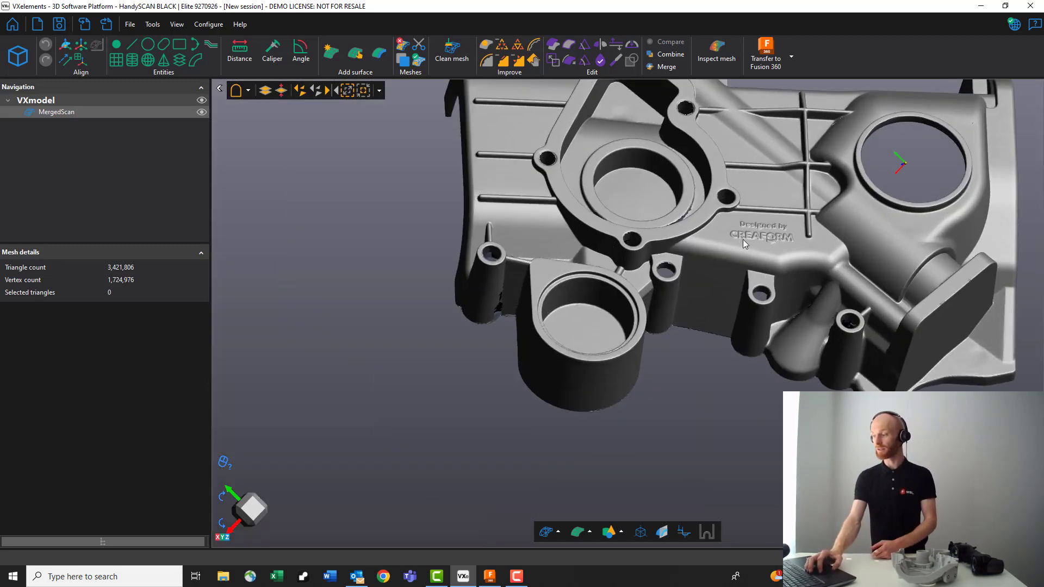
- Fill all detected hole boundaries in the merged mesh using low curvature and 2 smooth boundary layers
drag(743, 239, 693, 210)
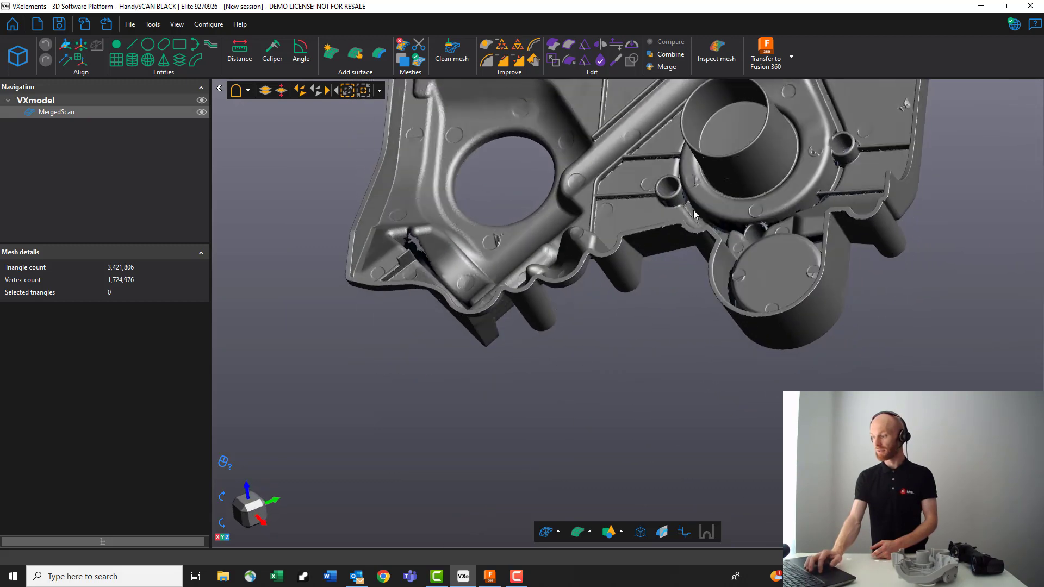
scroll(680, 208, up, 8)
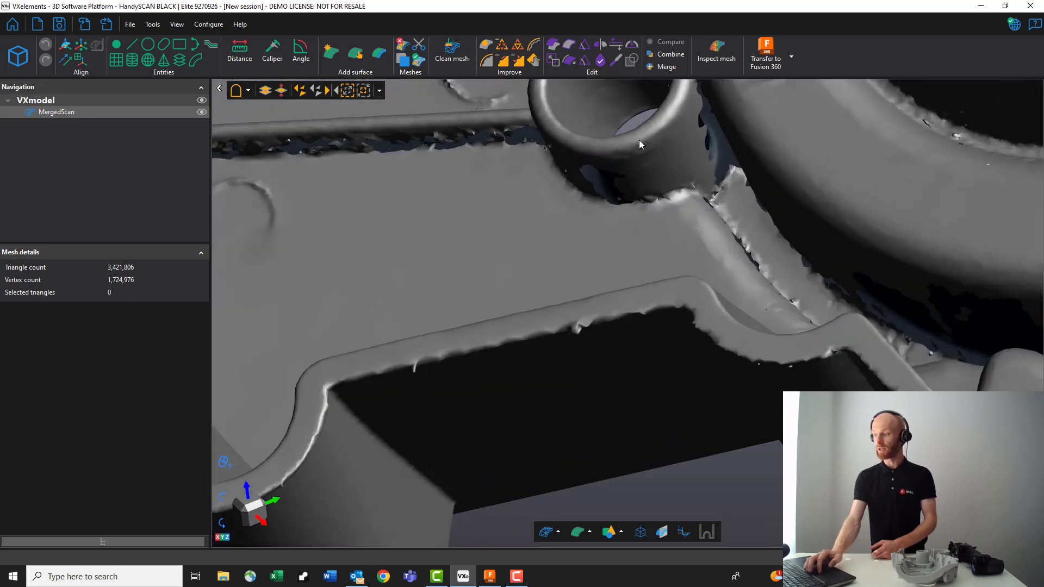
middle_drag(637, 138, 660, 253)
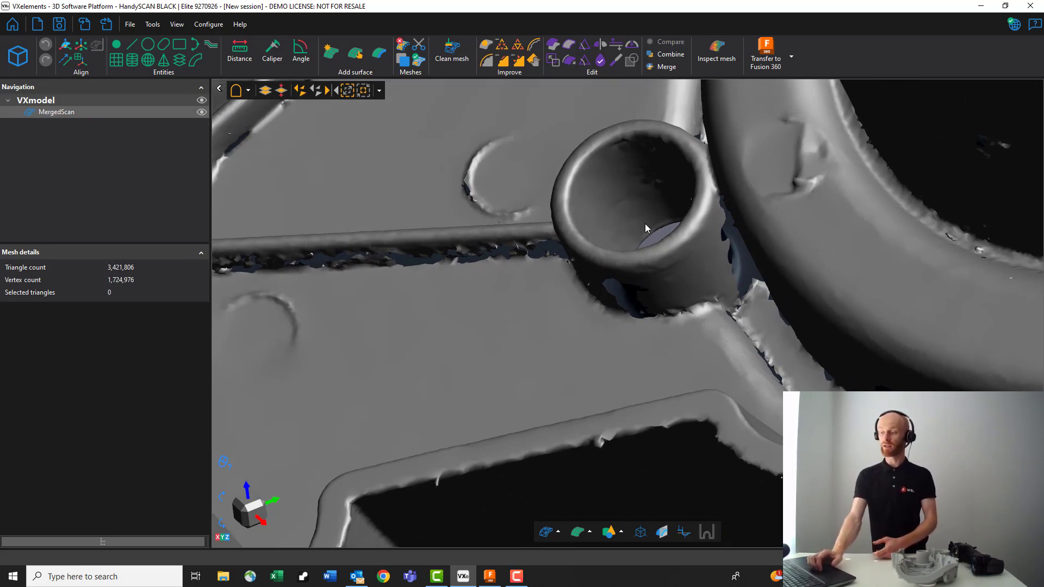
scroll(646, 224, down, 10)
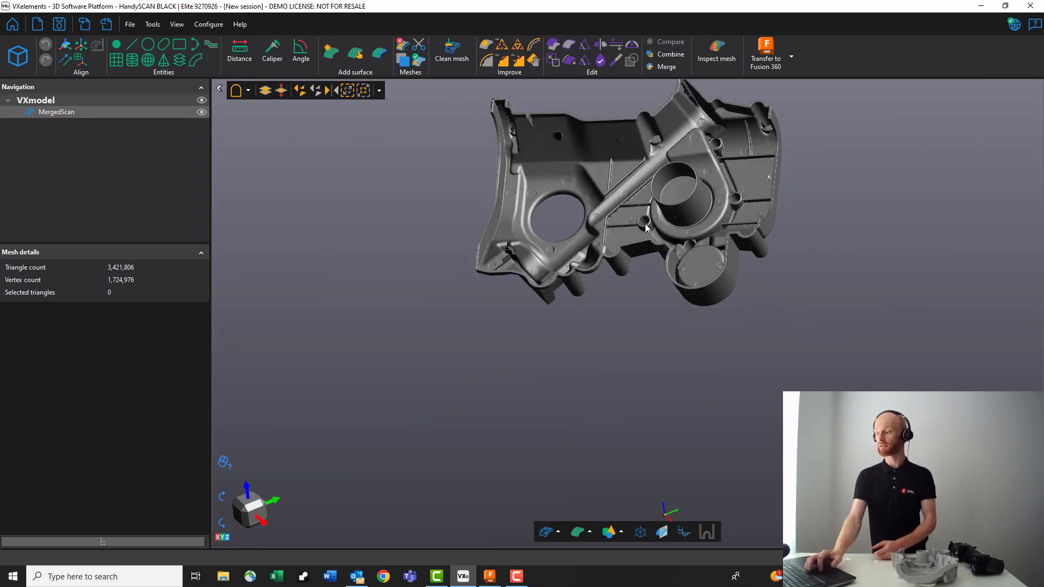
drag(641, 212, 750, 265)
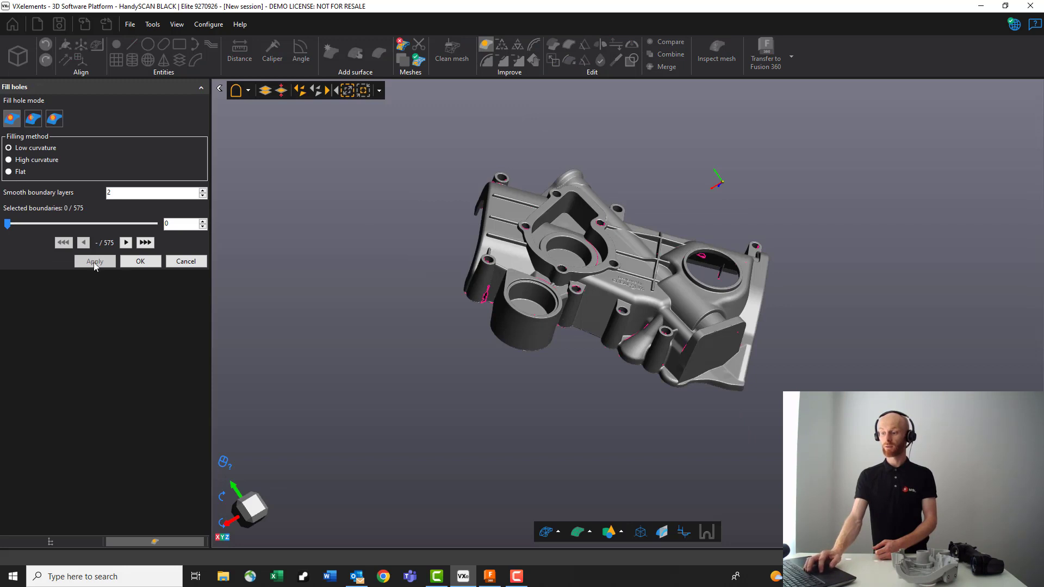
drag(7, 224, 155, 224)
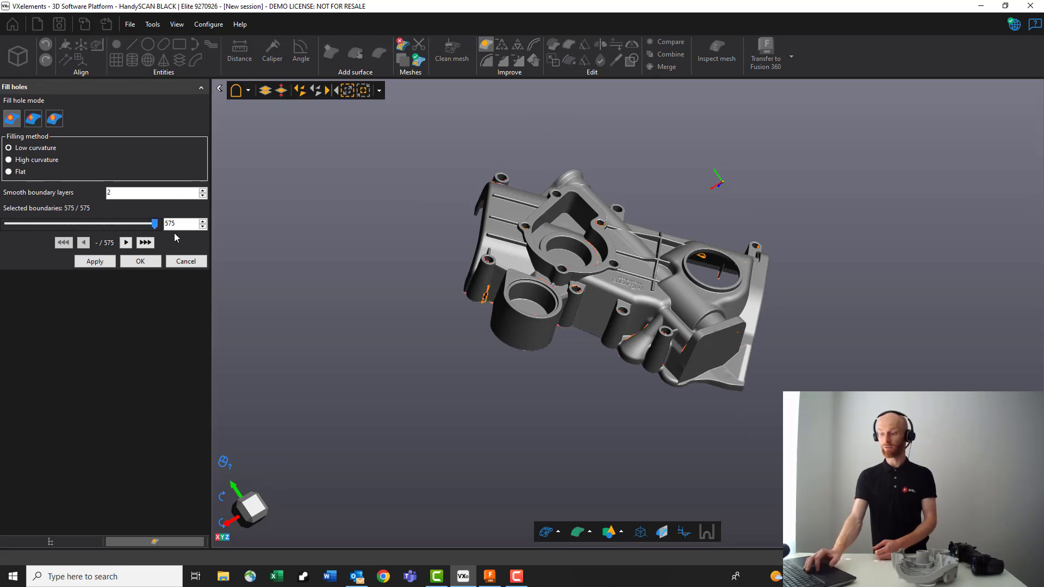
click(95, 262)
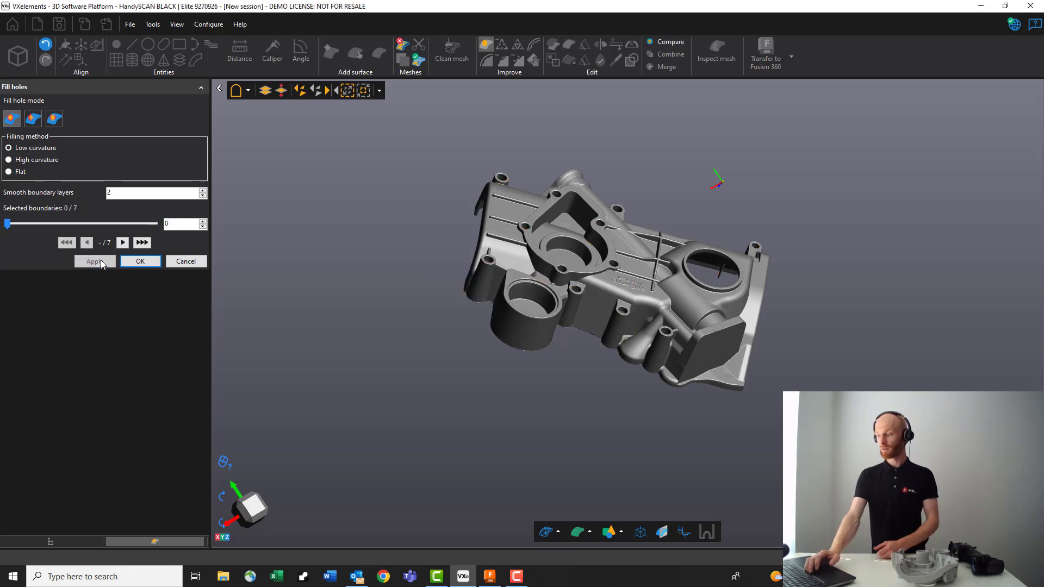
click(148, 261)
- Clean the merged mesh of all listed defect types, including isolated patches, self-intersections, spikes and small holes, but excluding narrow bridges
click(447, 59)
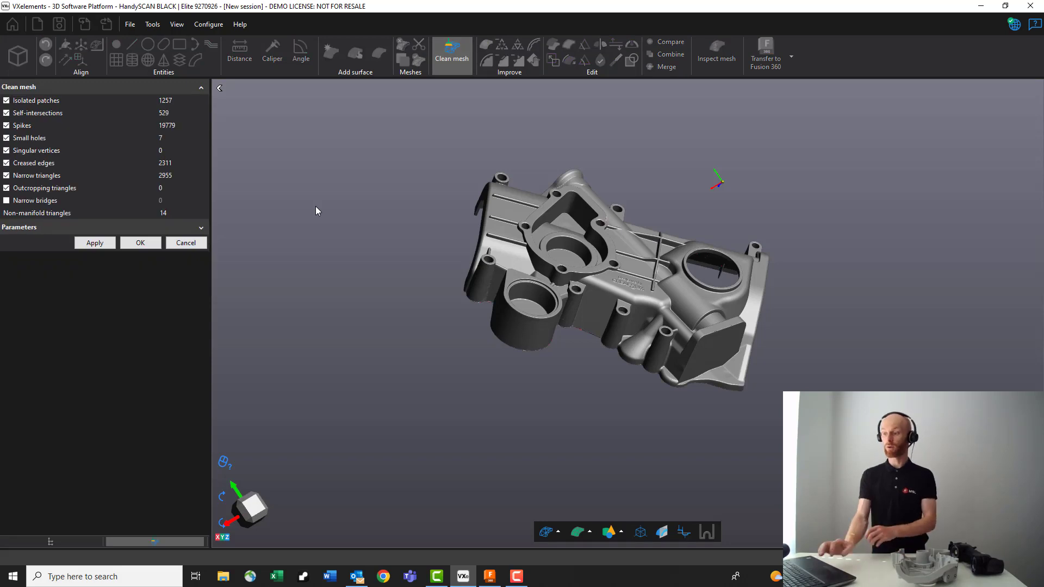
click(105, 244)
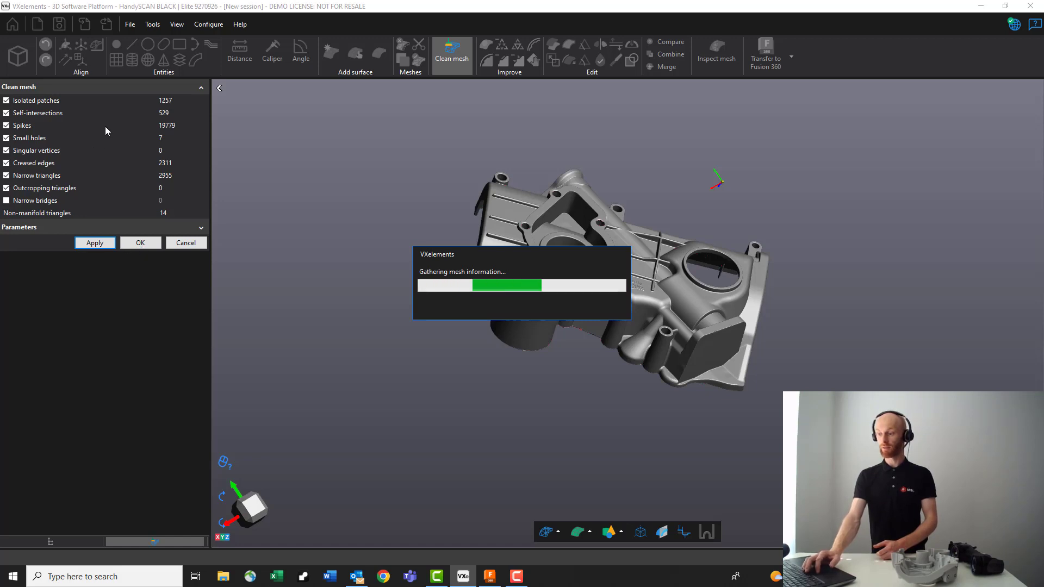
click(139, 245)
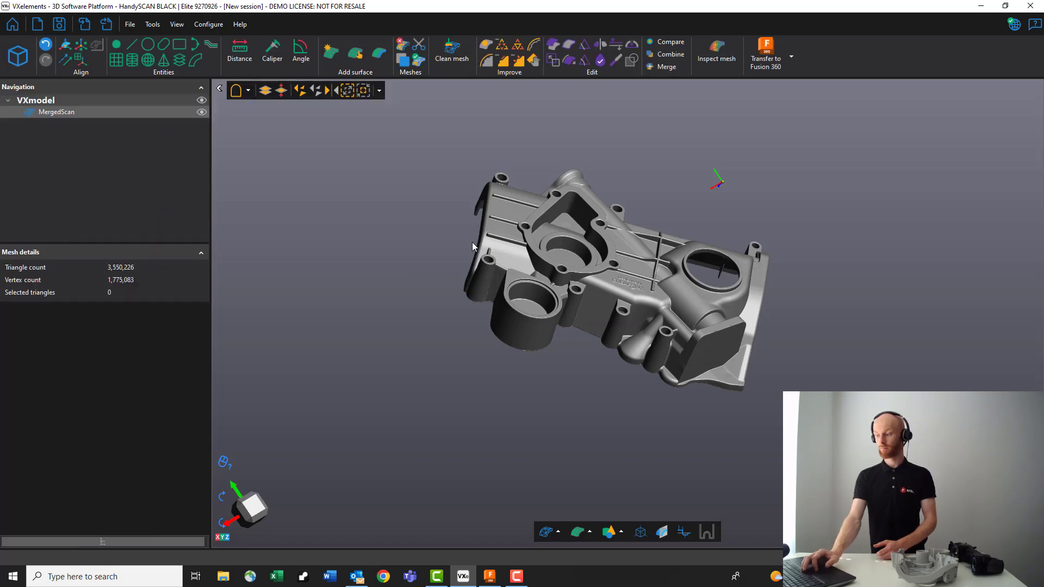
drag(481, 221, 507, 263)
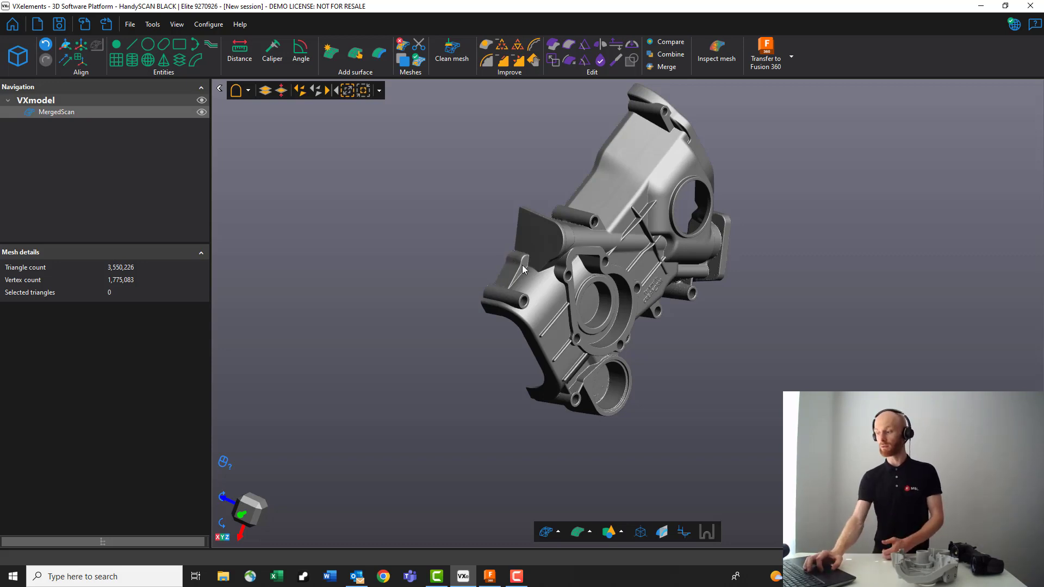
drag(507, 263, 504, 252)
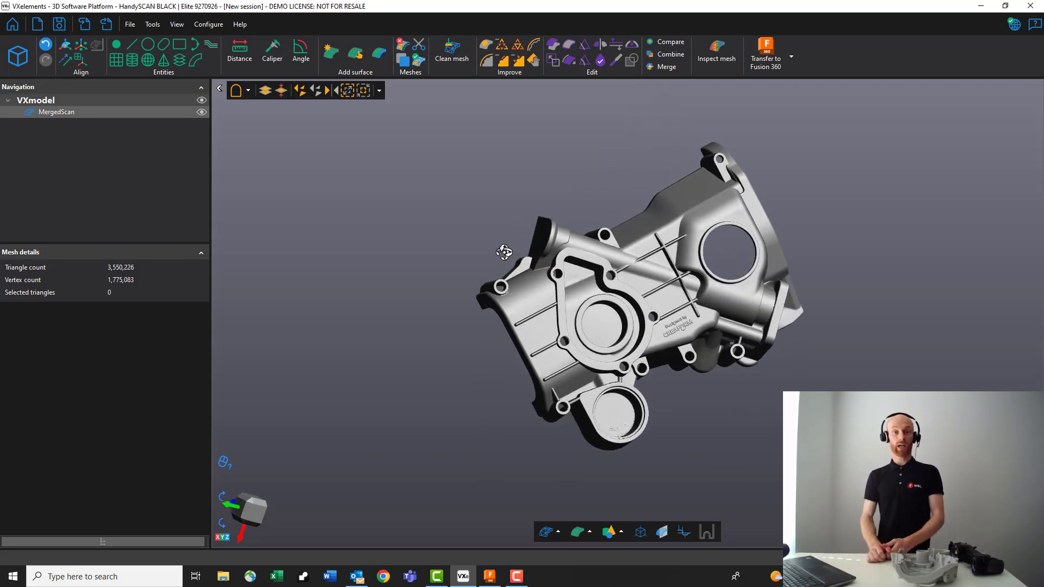